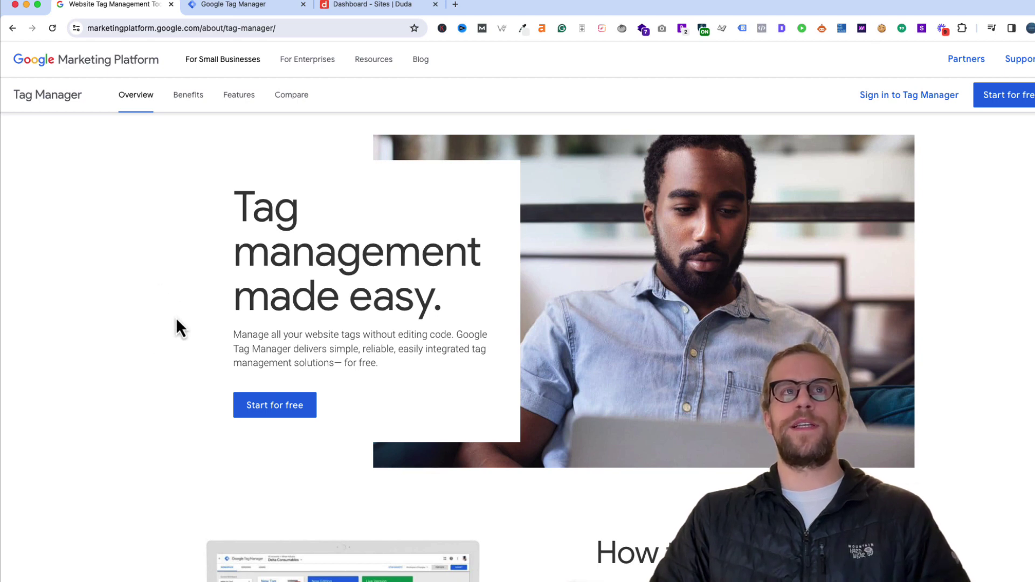
- Switch to the browser tab showing the Google Tag Manager workspace overview
click(231, 9)
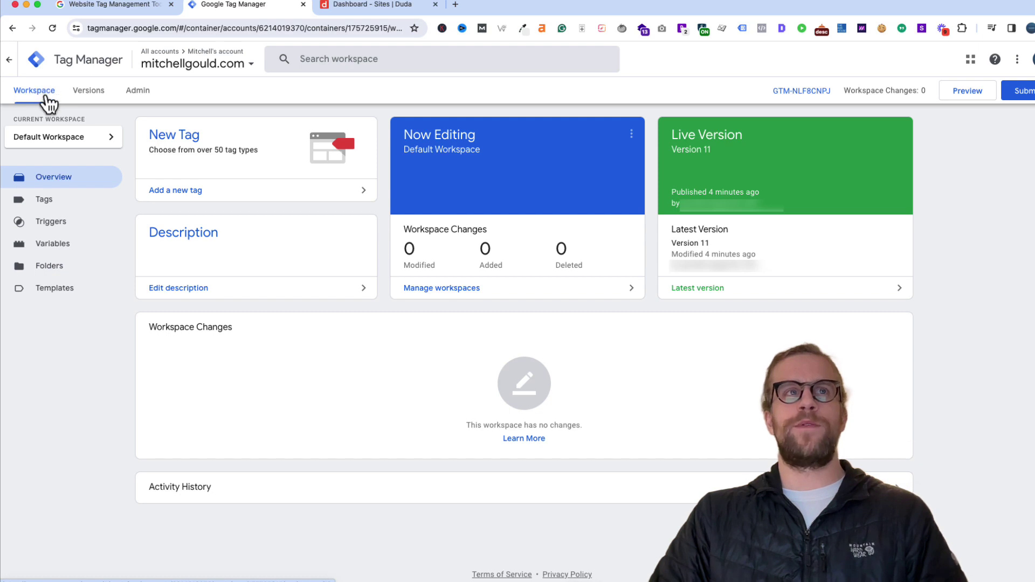
- Select the container ID GTM-NLF8CNPJ at the top of the workspace and copy it
click(50, 99)
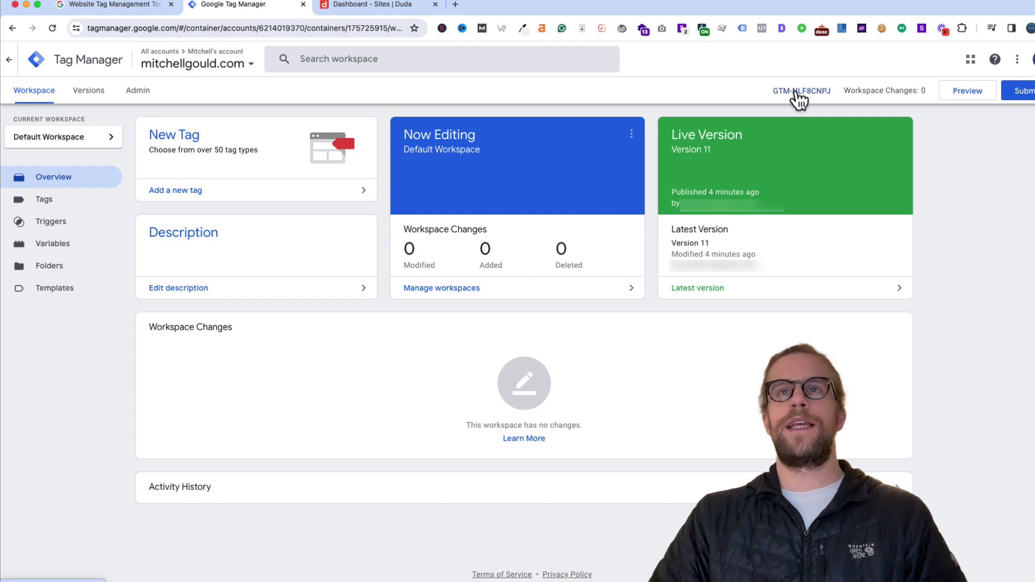
mouse_move(813, 99)
mouse_down()
mouse_move(762, 97)
mouse_move(817, 92)
mouse_up()
right_click(817, 97)
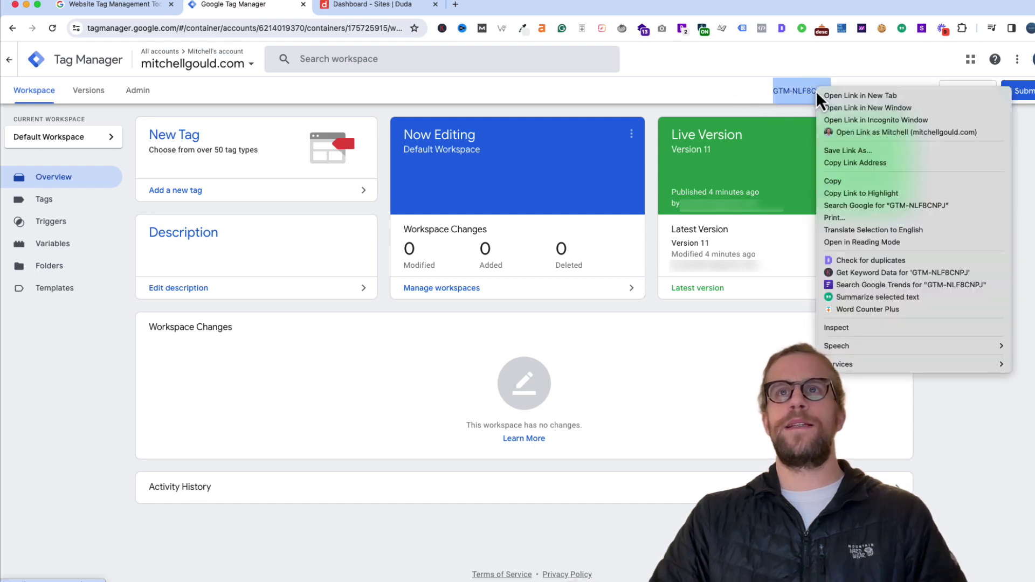
click(833, 182)
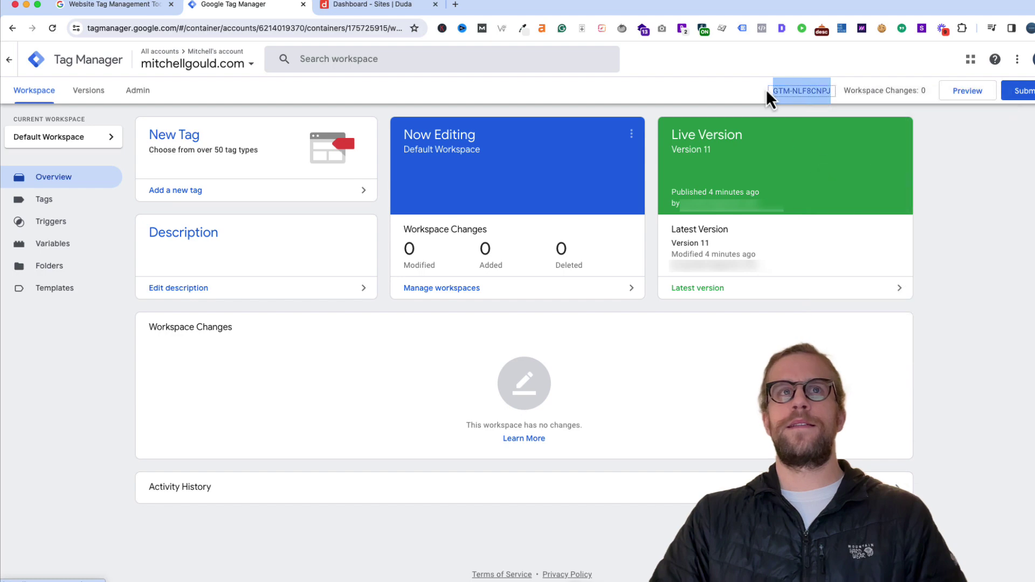
- From the Duda sites dashboard, open the mitchelltest site in the editor
click(390, 7)
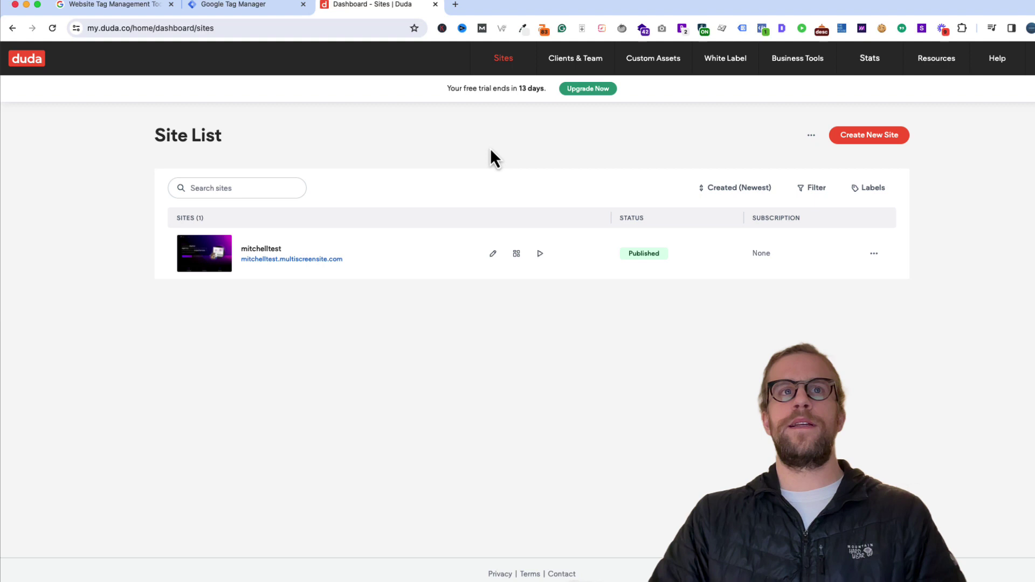
click(494, 255)
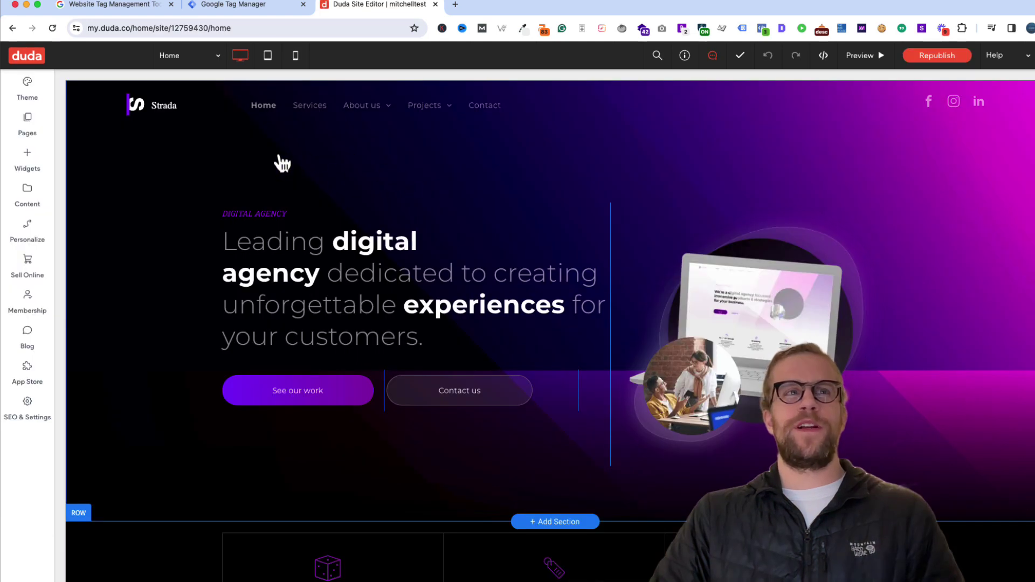
- Paste GTM-NLF8CNPJ into the Google Tag Manager field under Google Tools, removing the leading space
click(30, 408)
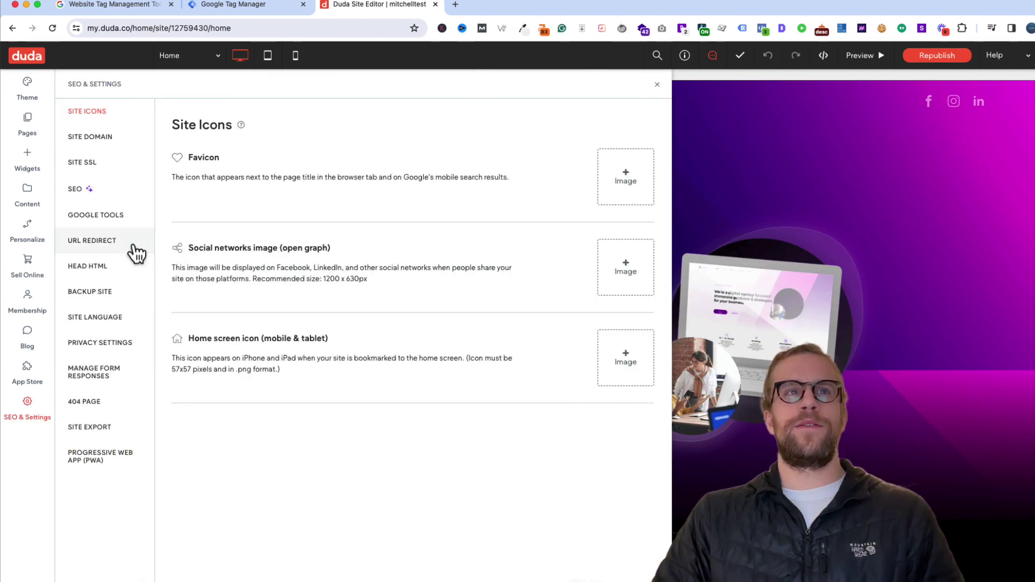
click(111, 224)
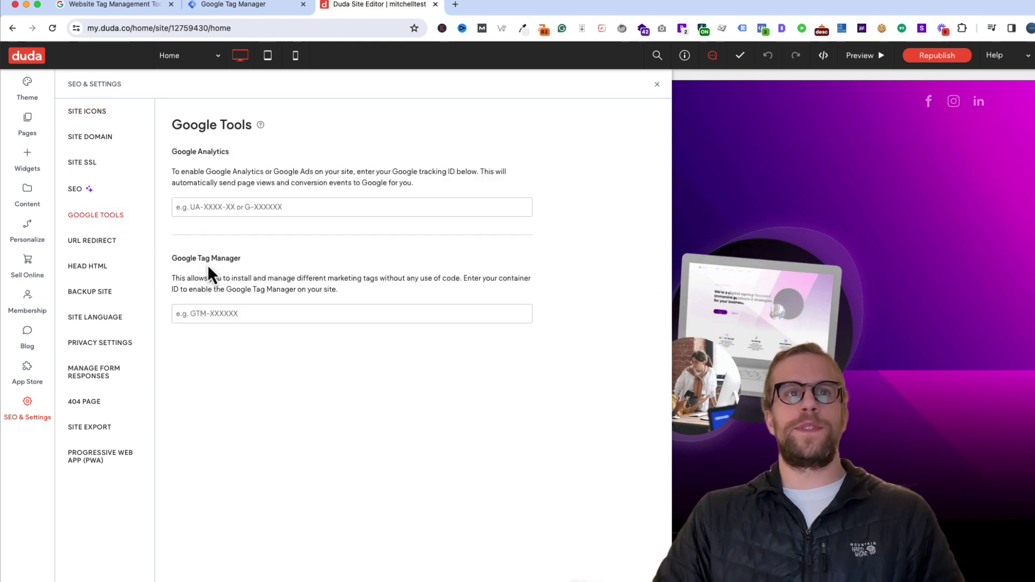
click(208, 315)
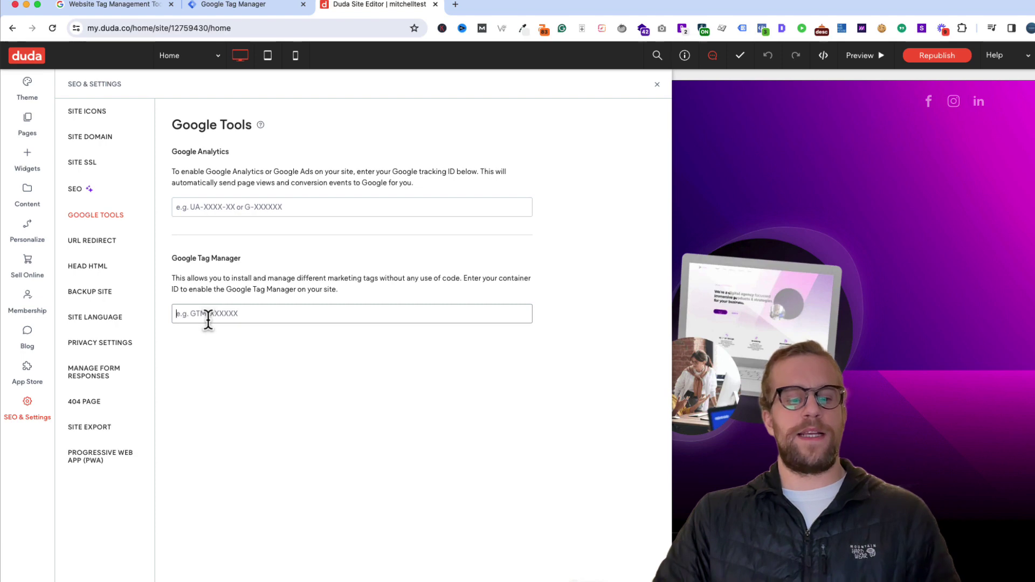
text(GTM-NLF8CNPJ)
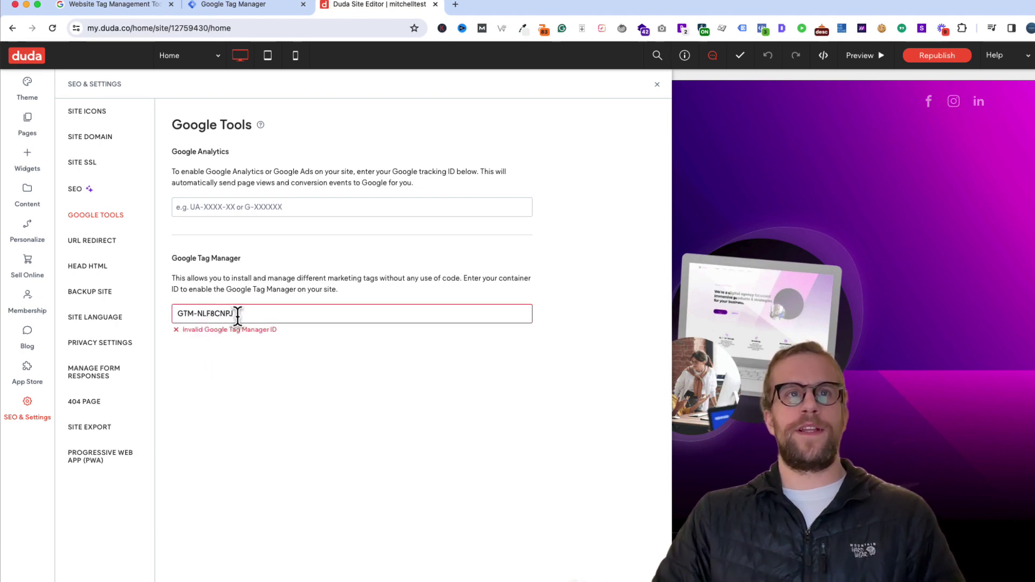
click(177, 315)
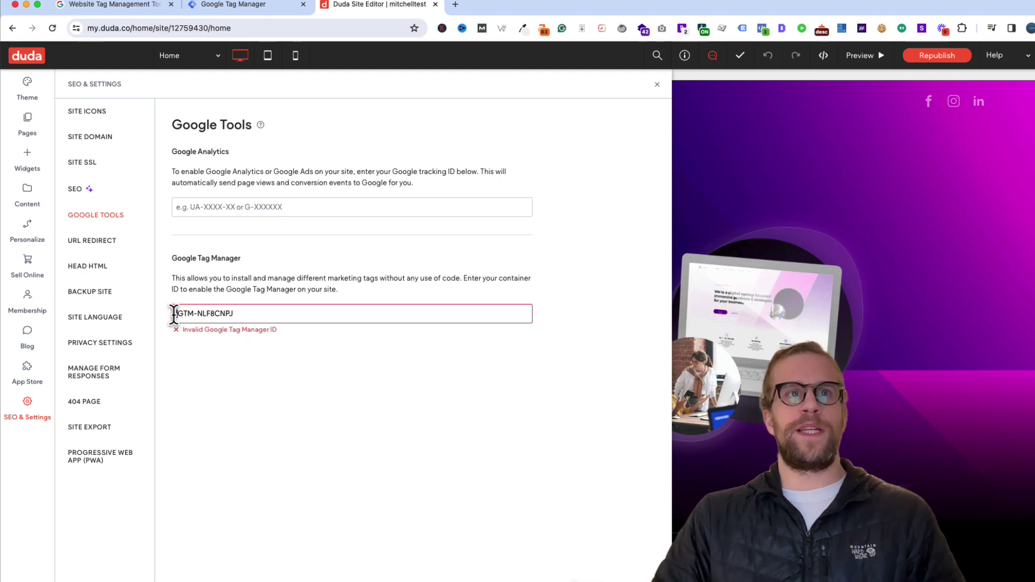
key(Delete)
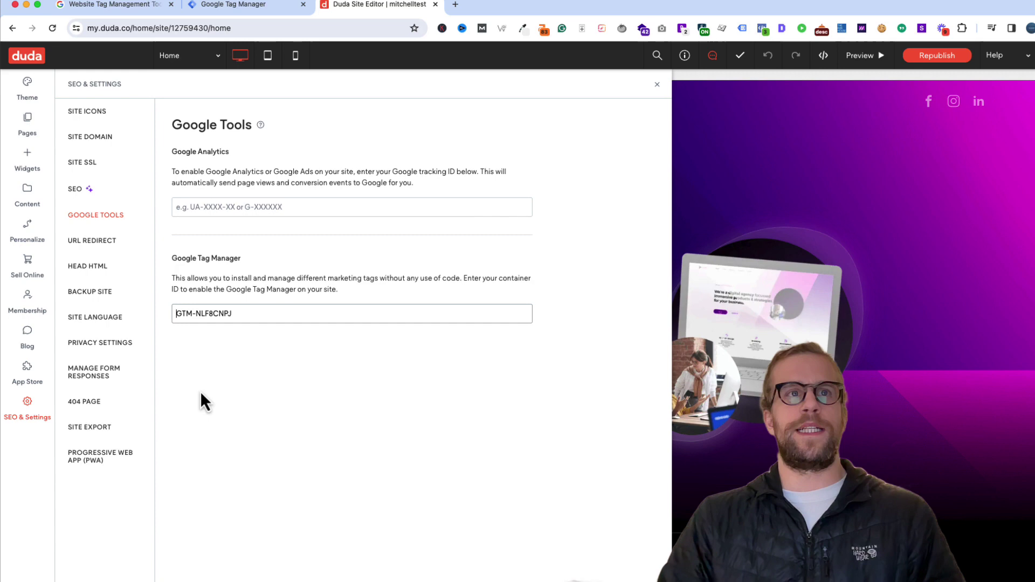
- Confirm the entered container ID and republish the site
triple_click(238, 314)
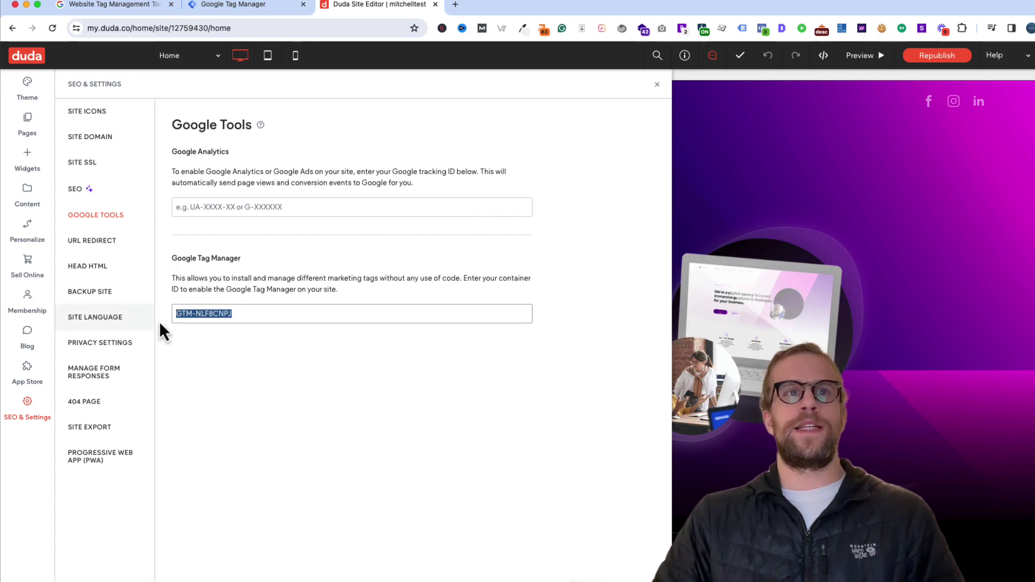
click(224, 368)
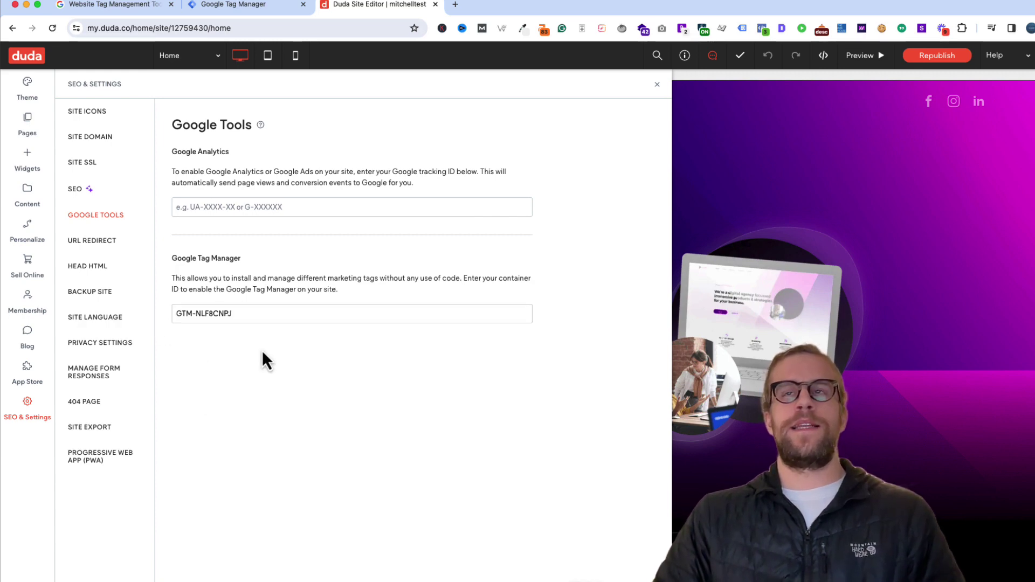
click(937, 57)
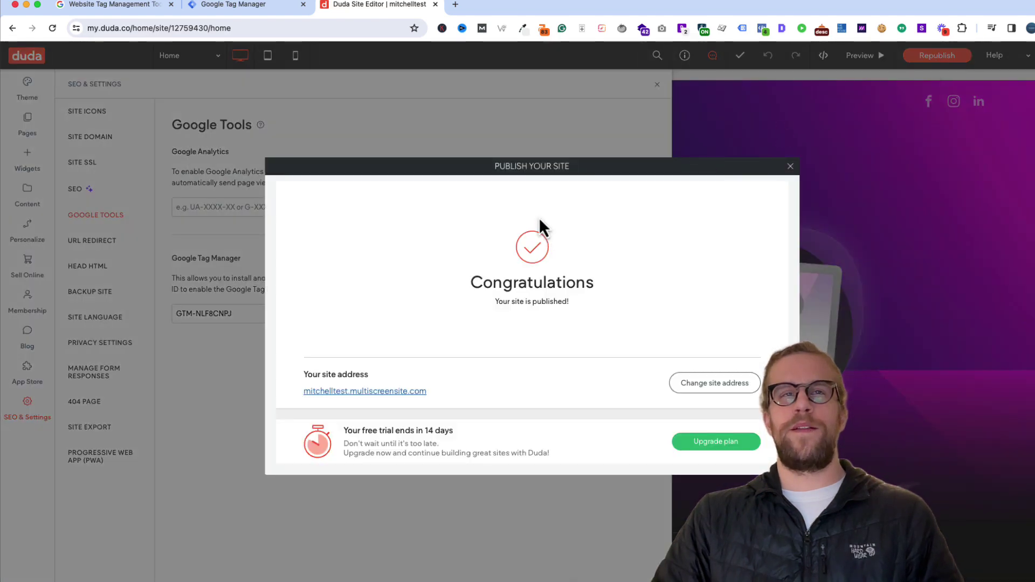
- Back in Tag Manager, start Preview mode for container GTM-NLF8CNPJ
click(257, 6)
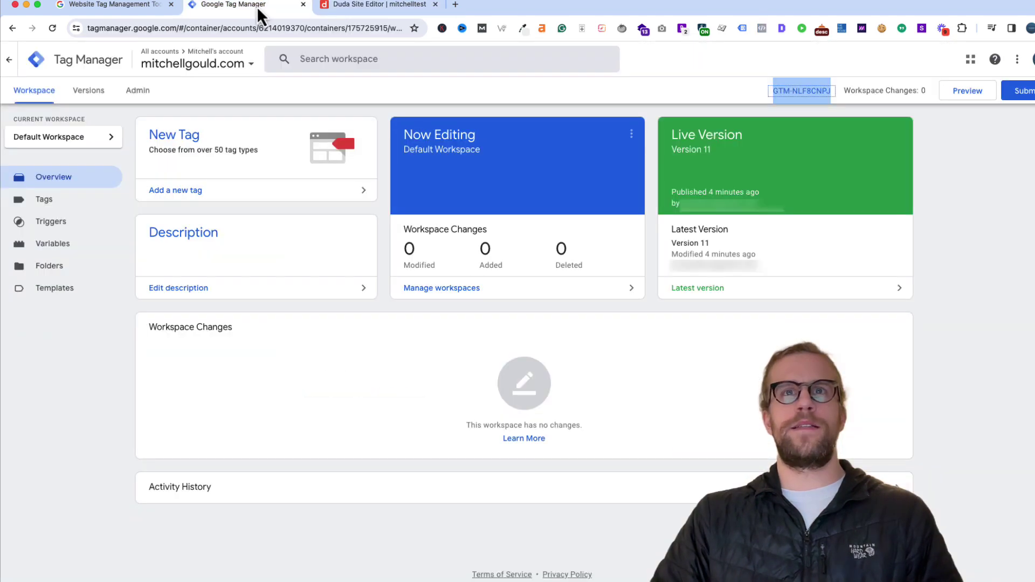
click(918, 209)
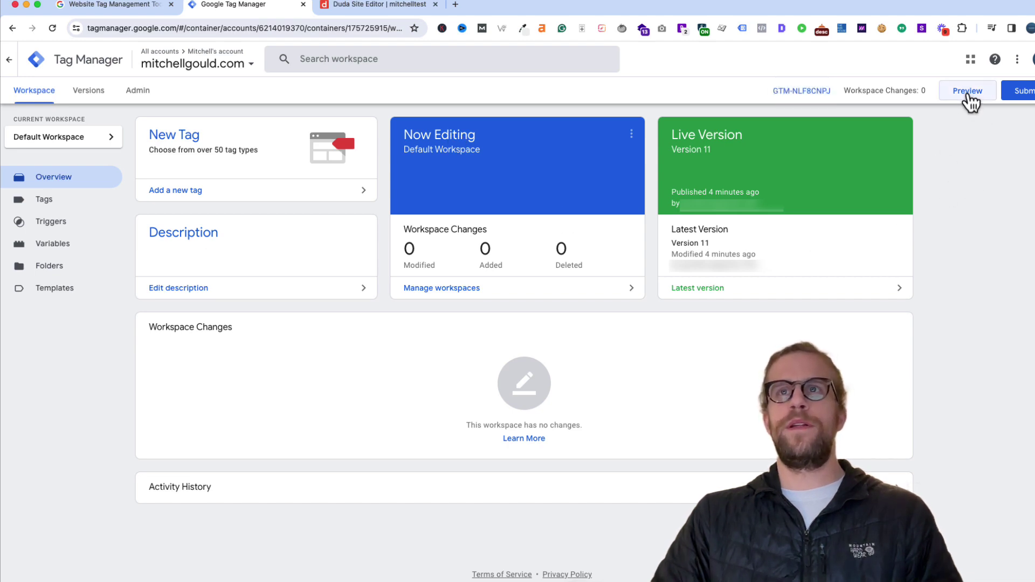
click(970, 97)
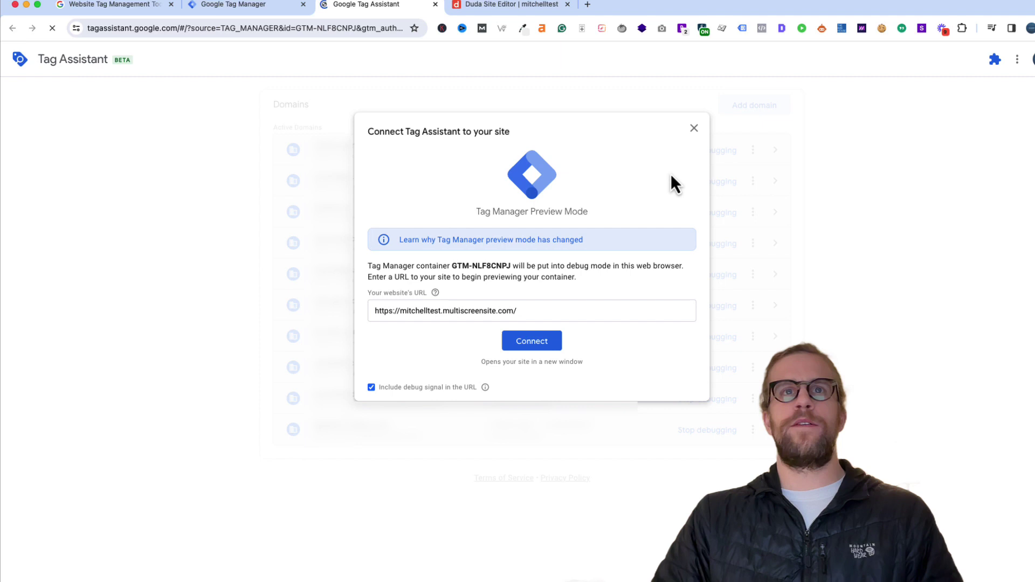
- Connect Tag Assistant to the mitchelltest URL, then view the found GTM-NLF8CNPJ tag details
click(536, 311)
drag(536, 311, 375, 310)
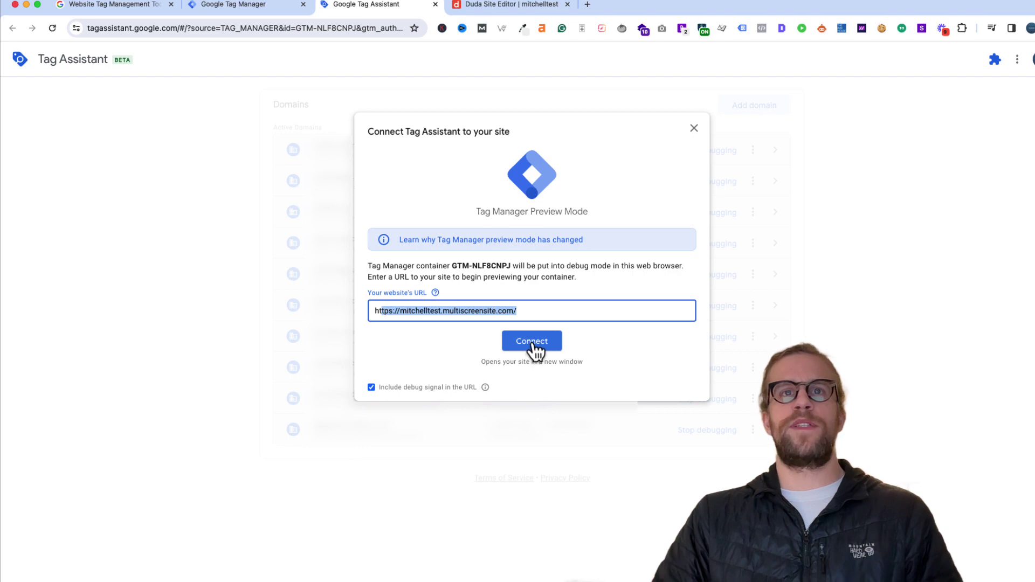
click(534, 344)
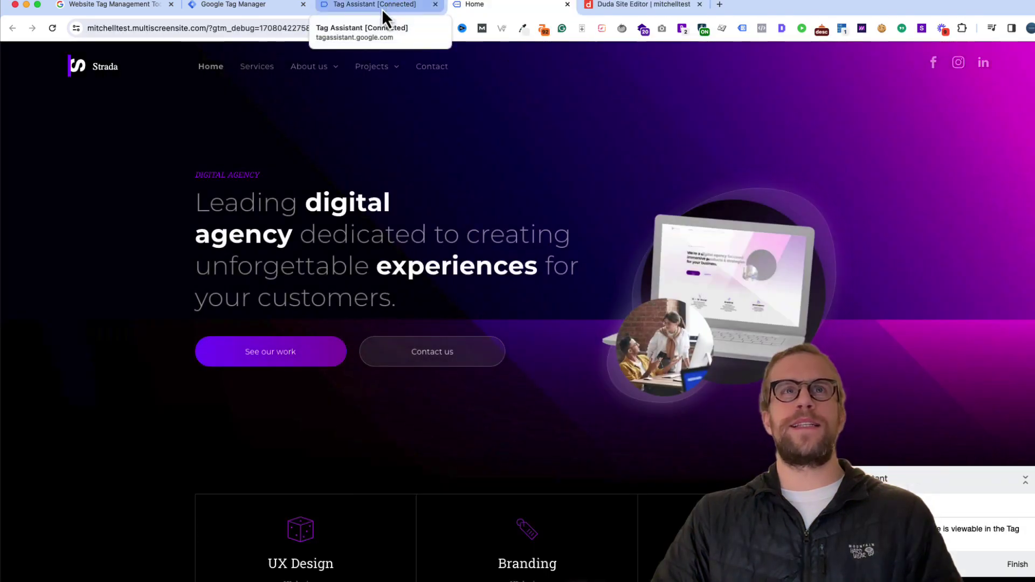
click(382, 9)
click(532, 253)
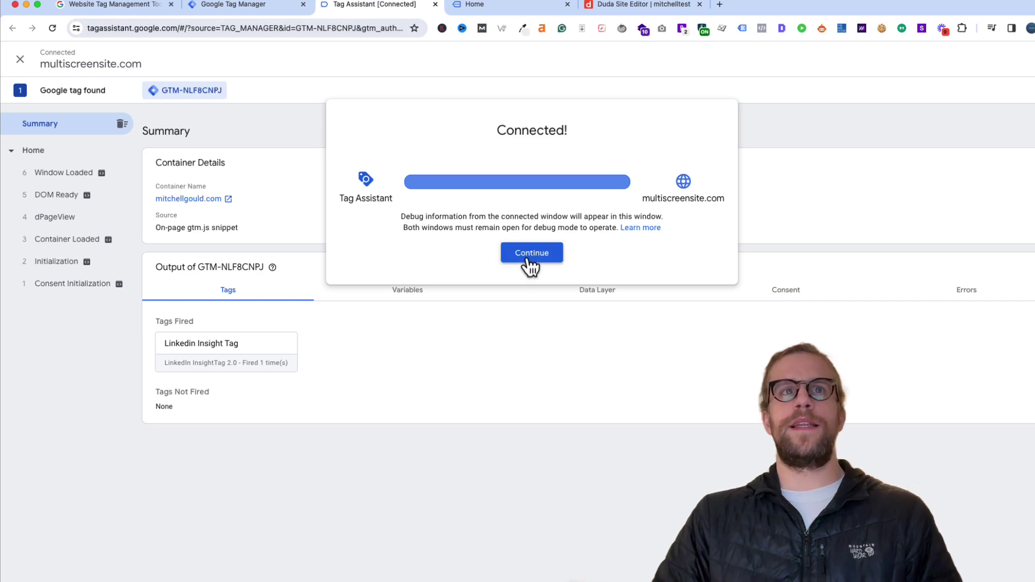